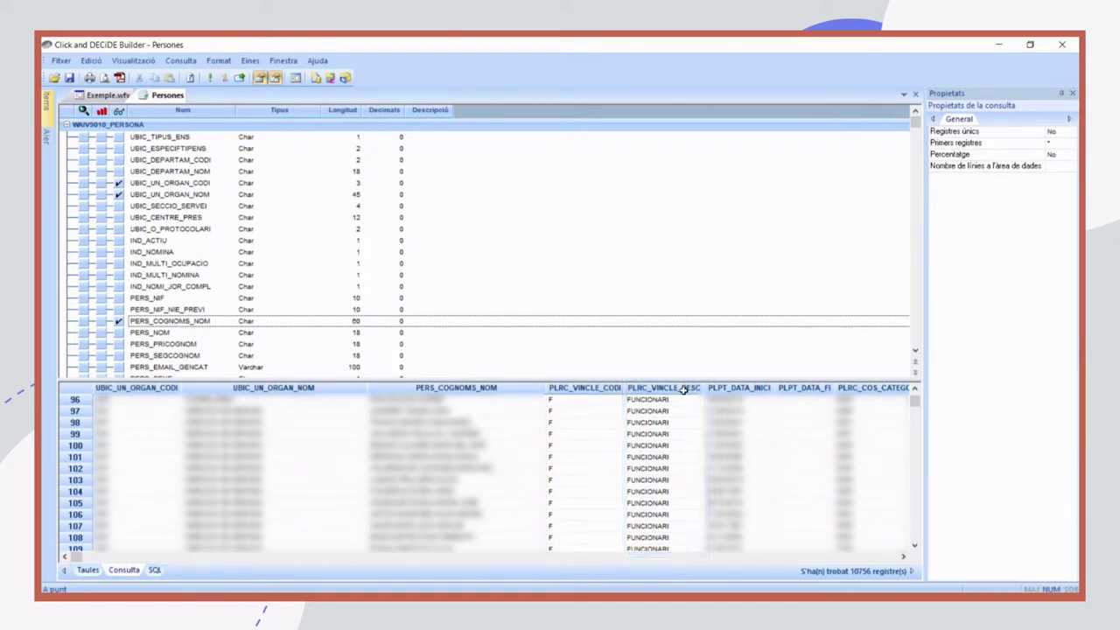
Look through the PLRC_VINCLE_CODI column of the query results for the code used for interim staff (INTERI)
{"action": "left_click", "coordinate": [602, 477]}
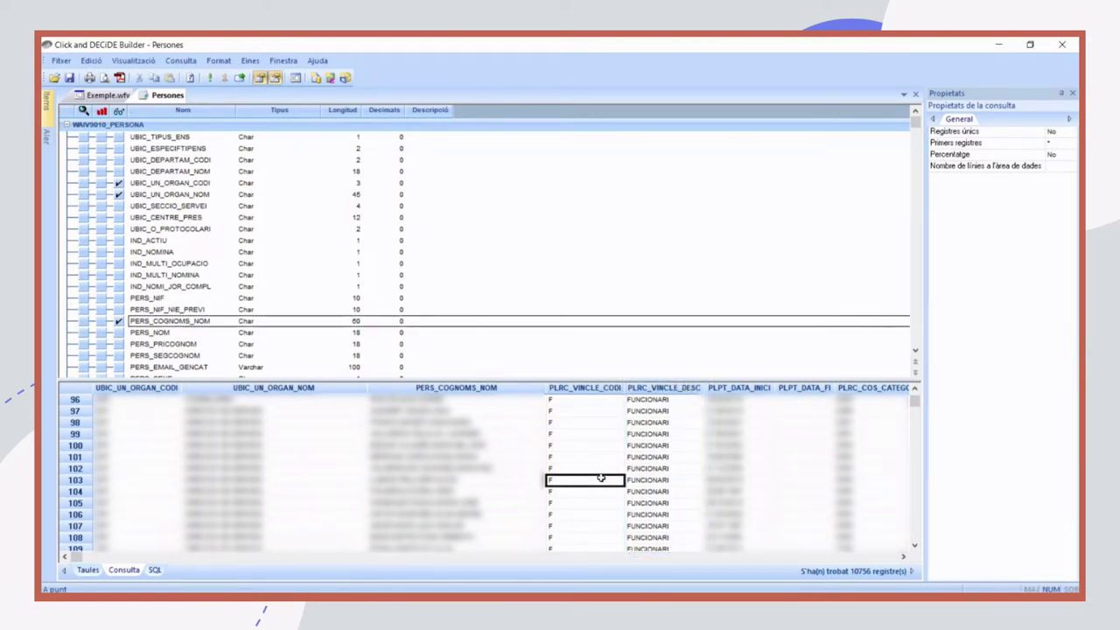
{"action": "scroll", "coordinate": [601, 477], "scroll_direction": "down", "scroll_amount": 11}
{"action": "scroll", "coordinate": [601, 477], "scroll_direction": "down", "scroll_amount": 20}
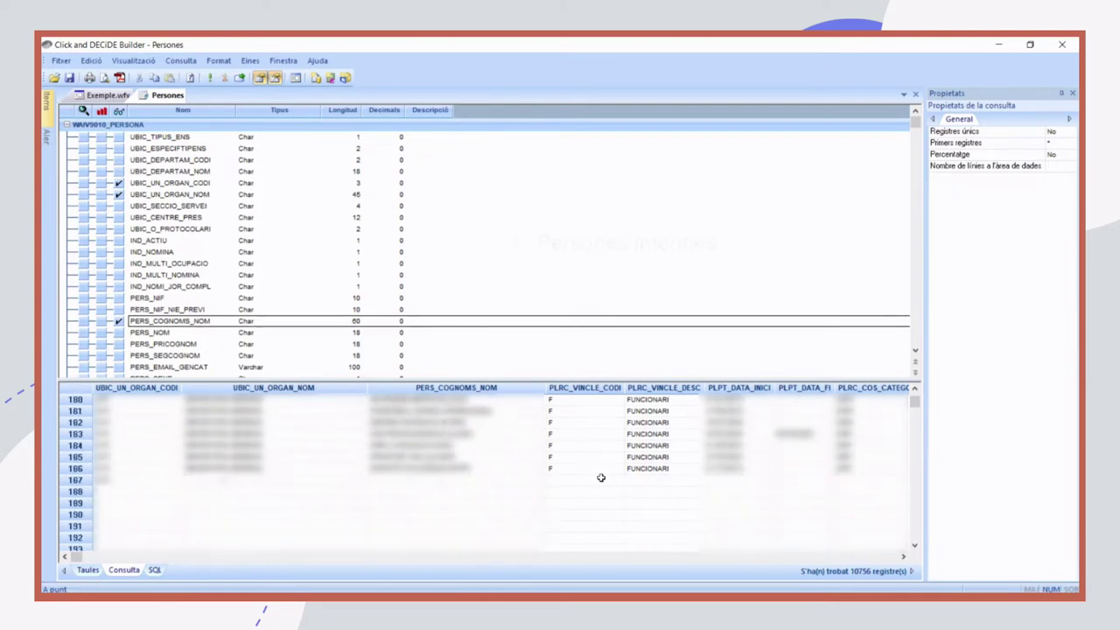
{"action": "scroll", "coordinate": [601, 477], "scroll_direction": "down", "scroll_amount": 13}
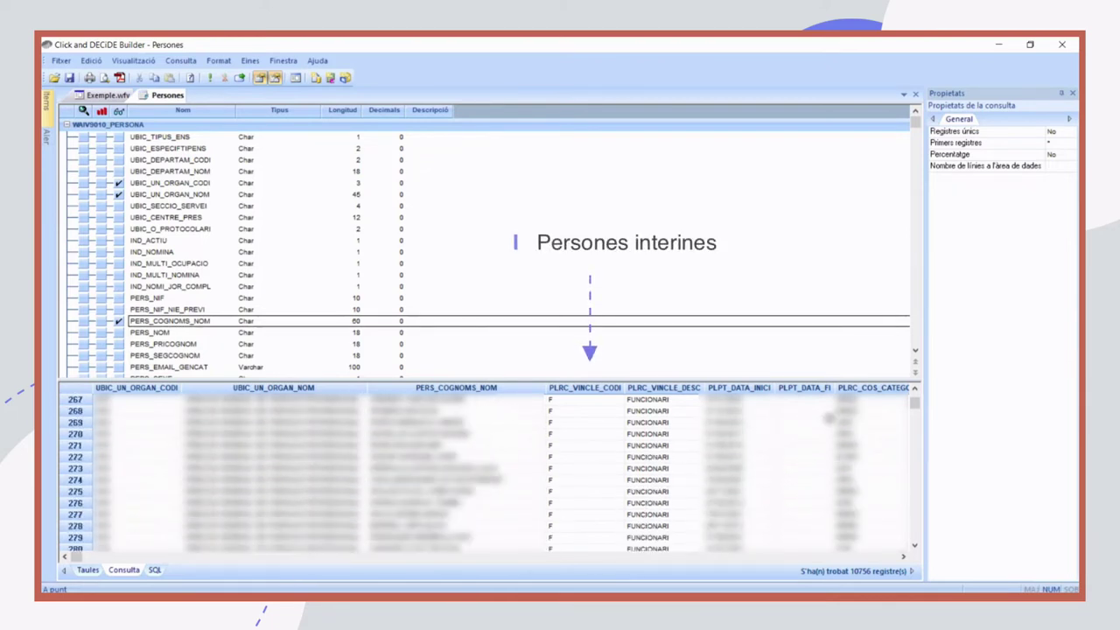
{"action": "left_click_drag", "start_coordinate": [915, 409], "coordinate": [914, 436]}
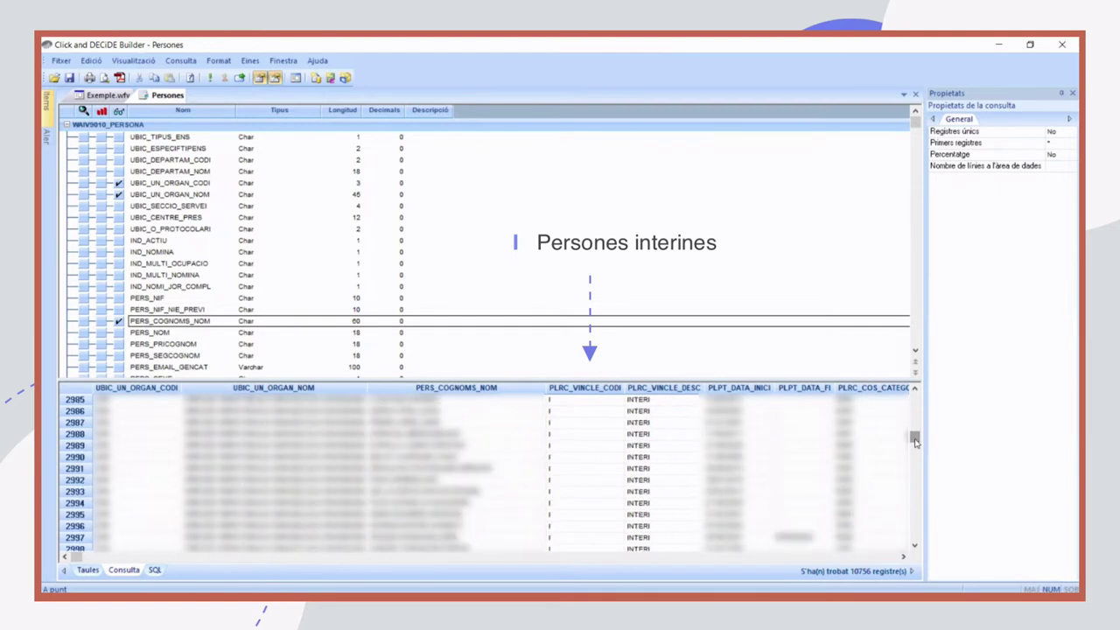
{"action": "left_click", "coordinate": [581, 473]}
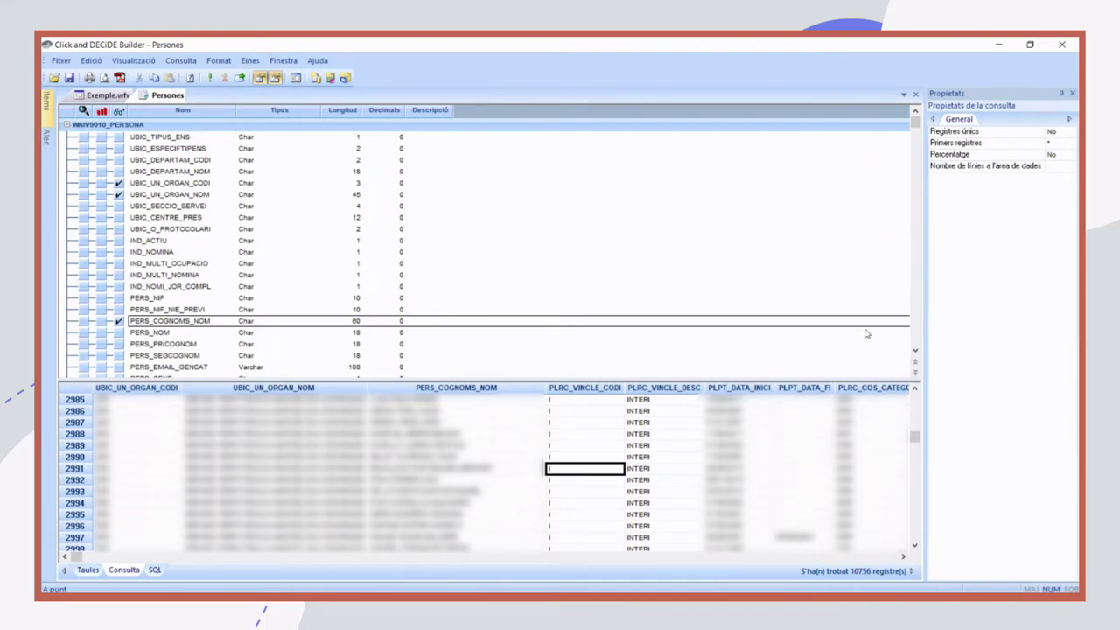
Add a criterion on the PLRC_VINCLE_CODI field and enlarge the Criteris dialog so the full column name fits
{"action": "left_click", "coordinate": [599, 388]}
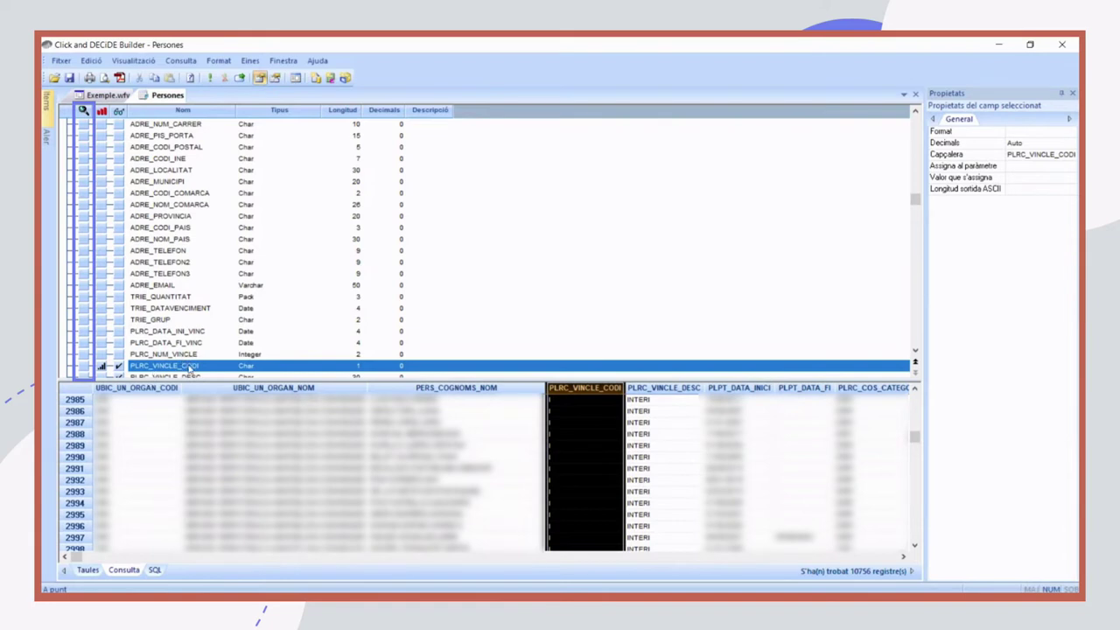
{"action": "left_click", "coordinate": [84, 367]}
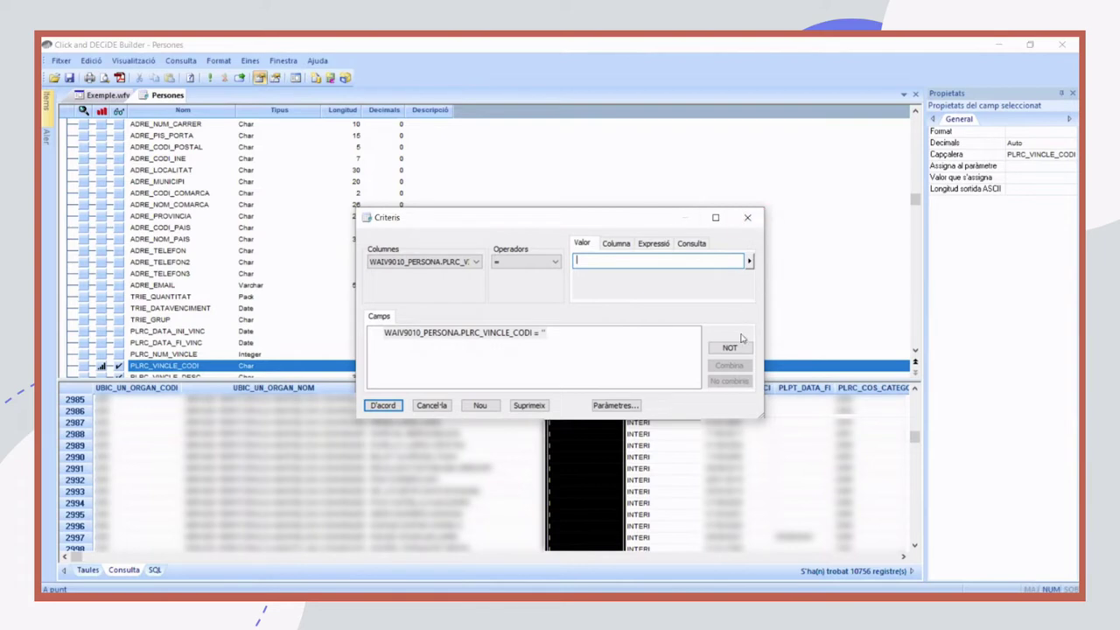
{"action": "left_click_drag", "start_coordinate": [759, 415], "coordinate": [888, 519]}
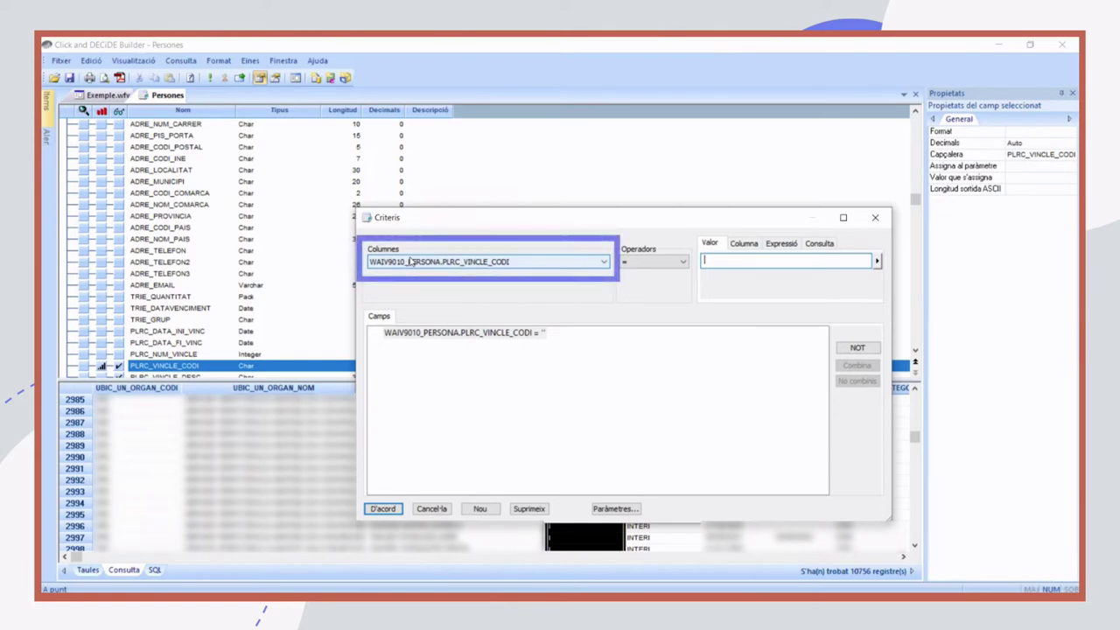
{"action": "left_click", "coordinate": [602, 262]}
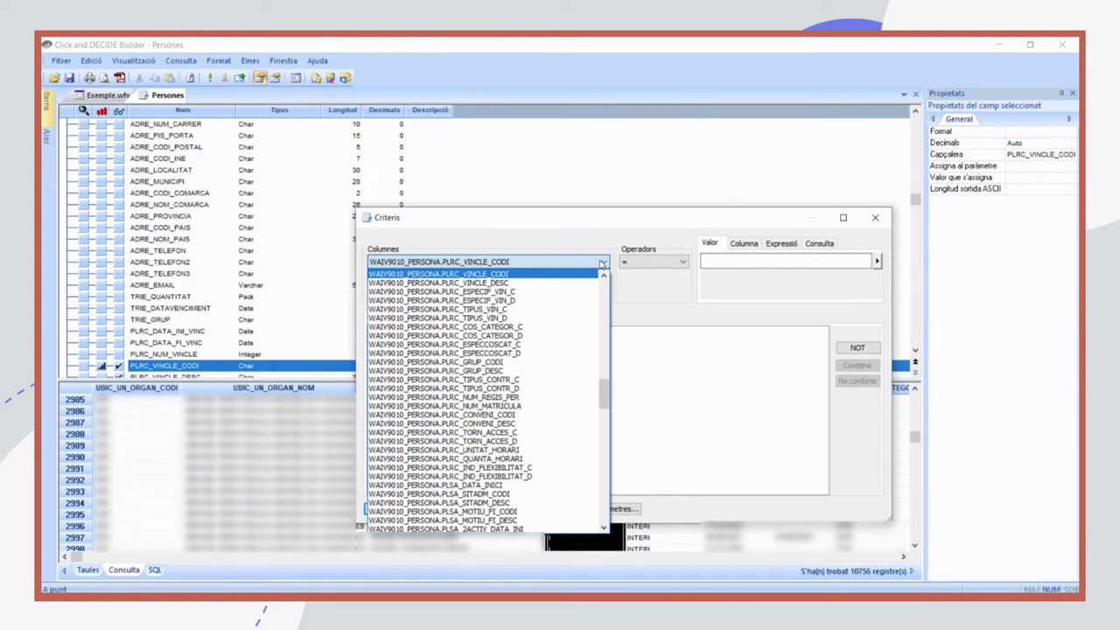
{"action": "left_click", "coordinate": [602, 264]}
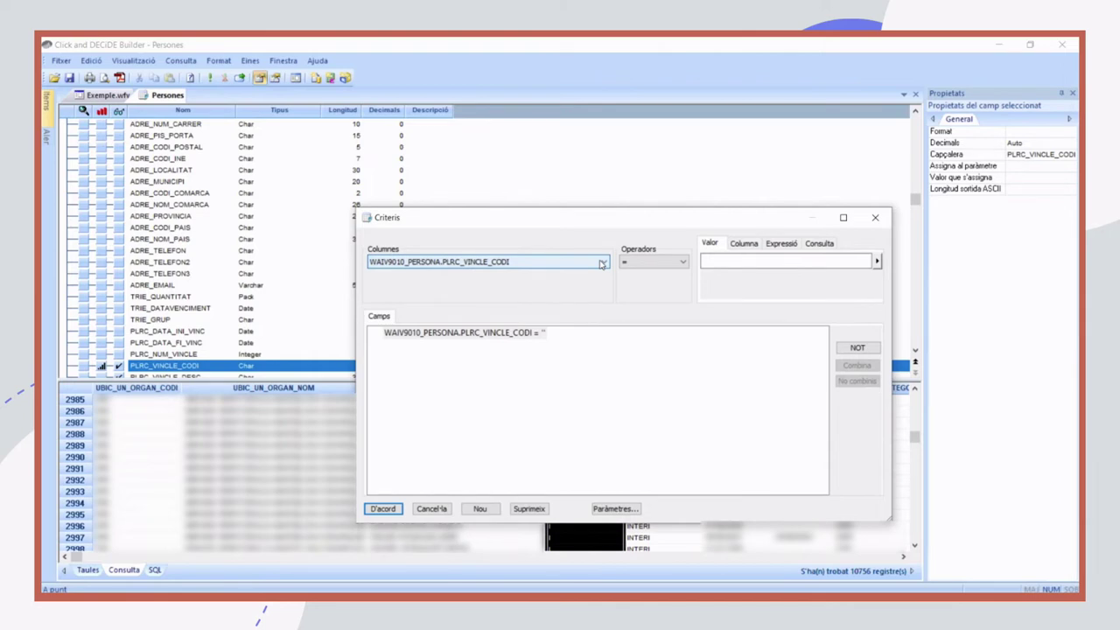
Set the criterion on PLRC_VINCLE_CODI to equal I, accept it and run the query
{"action": "left_click", "coordinate": [684, 262]}
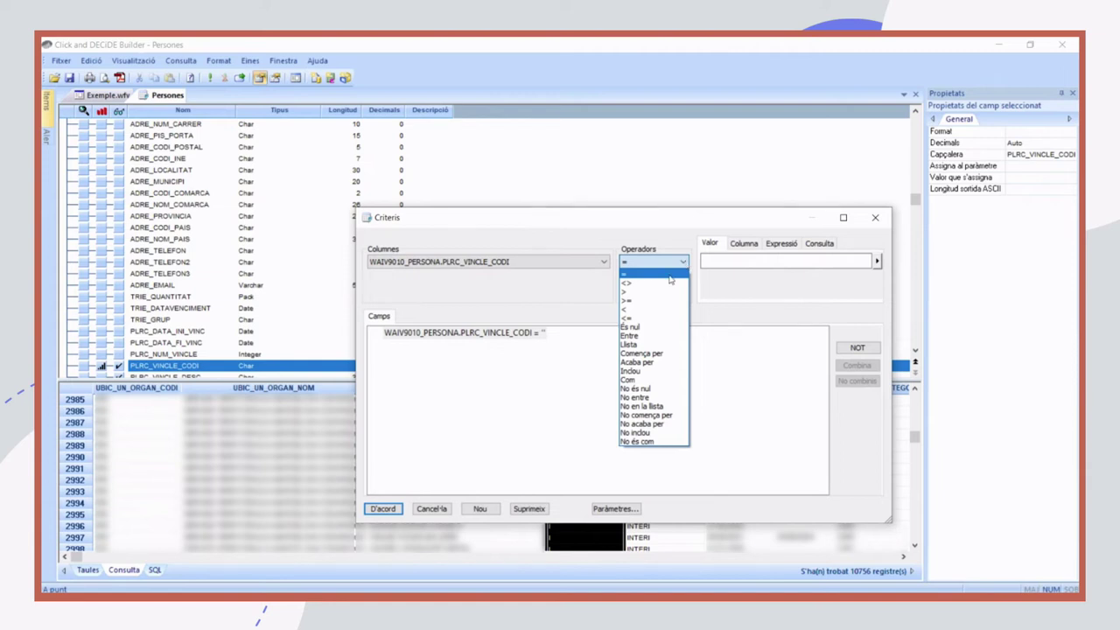
{"action": "left_click", "coordinate": [668, 275]}
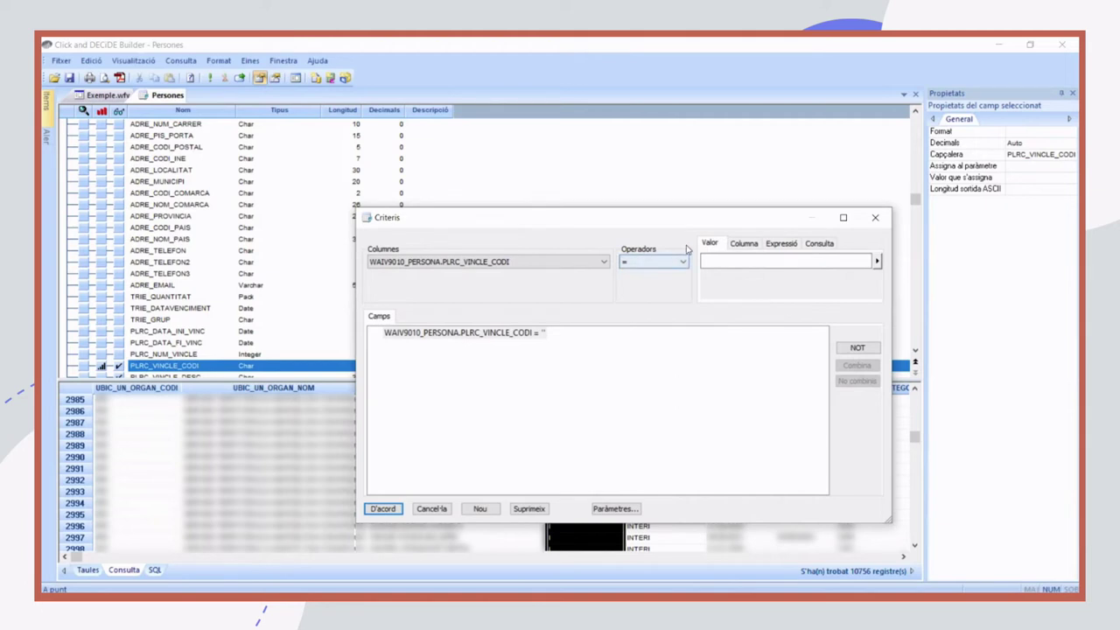
{"action": "left_click", "coordinate": [716, 261]}
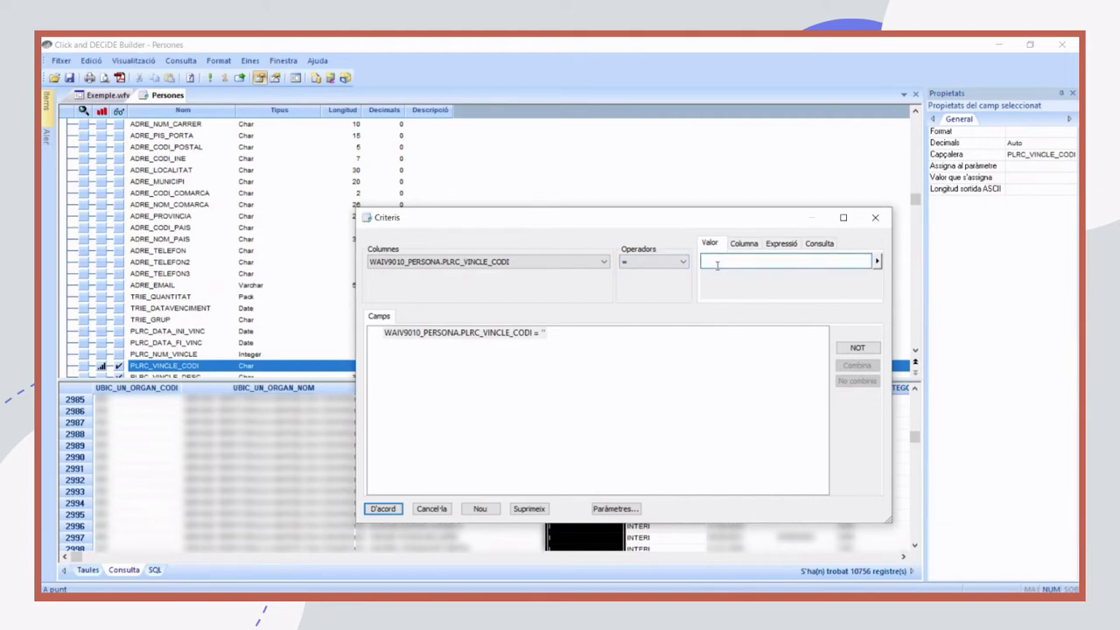
{"action": "type", "text": "1"}
{"action": "left_click", "coordinate": [383, 510]}
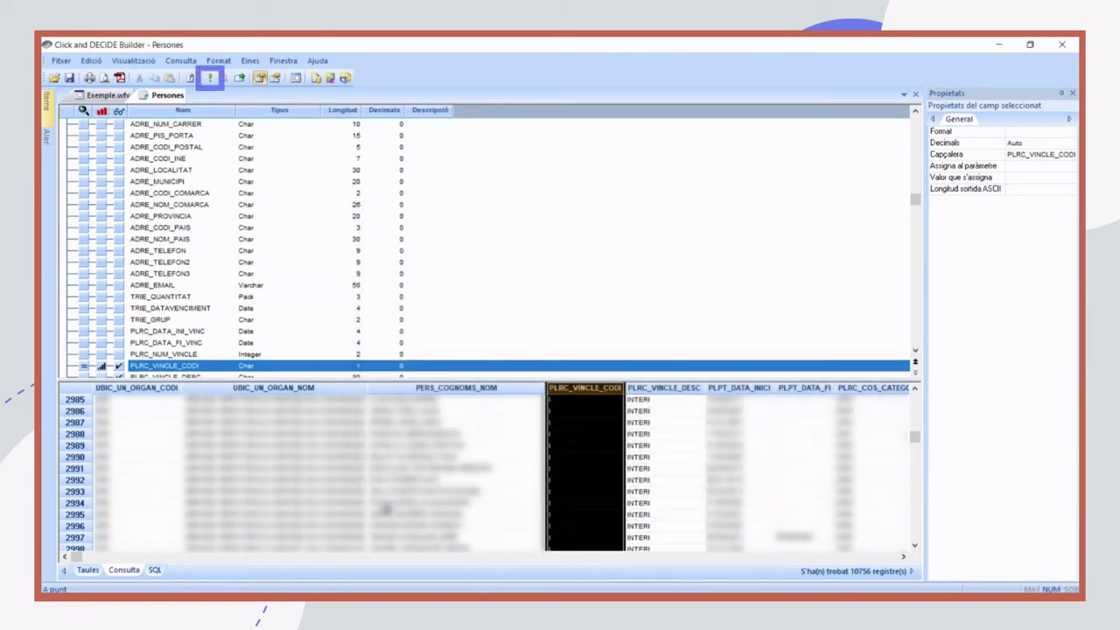
{"action": "left_click", "coordinate": [210, 79]}
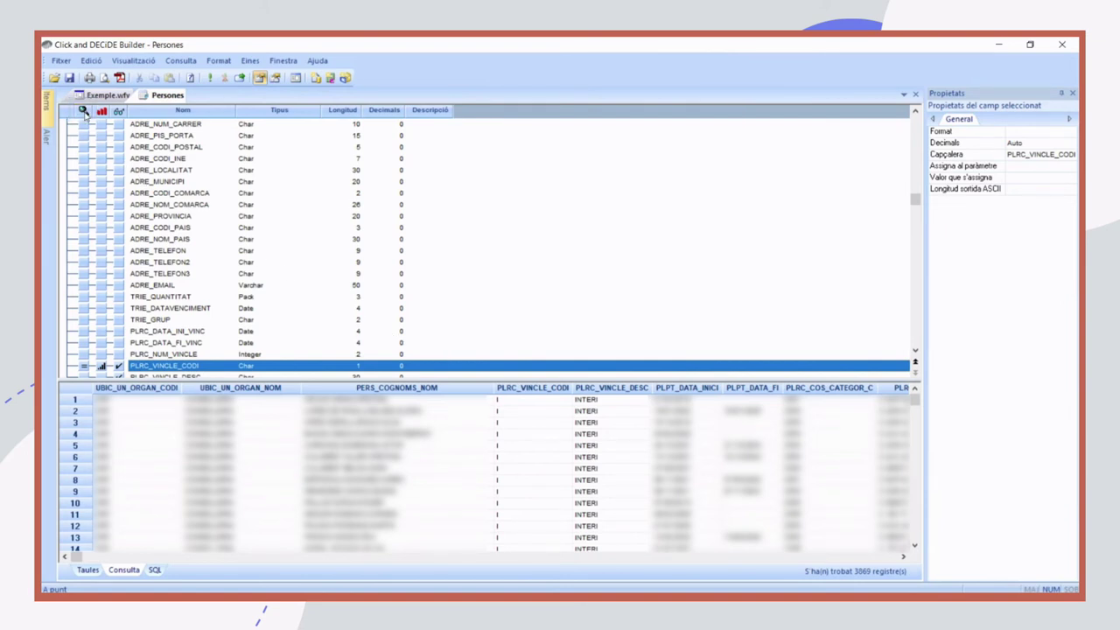
Change the value of the PLRC_VINCLE_CODI criterion to M and rerun the query
{"action": "left_click", "coordinate": [84, 111]}
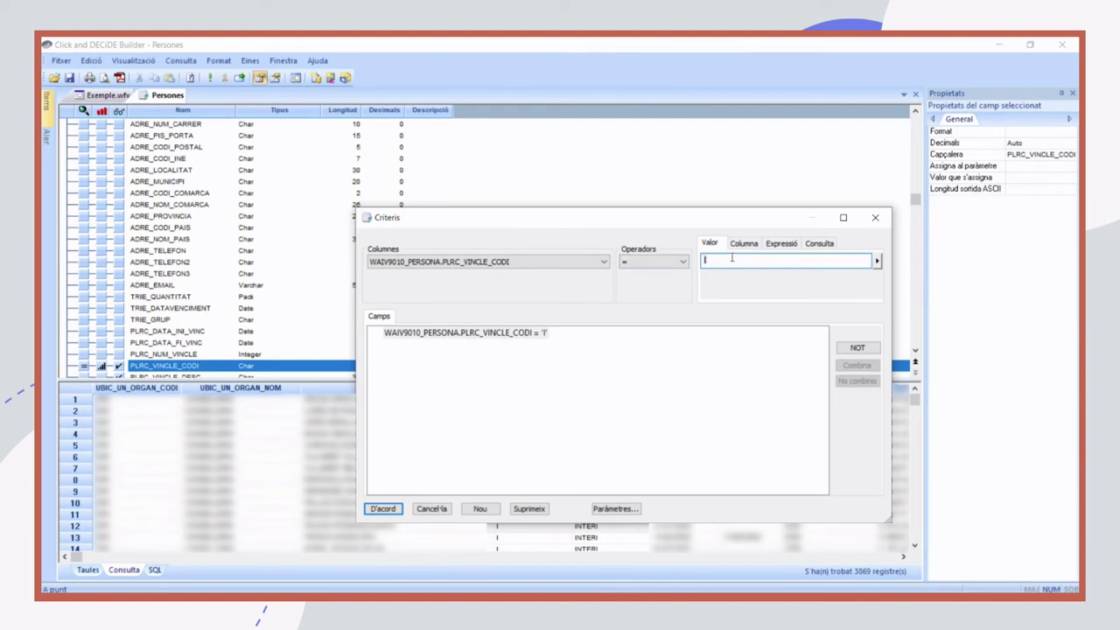
{"action": "type", "text": "M"}
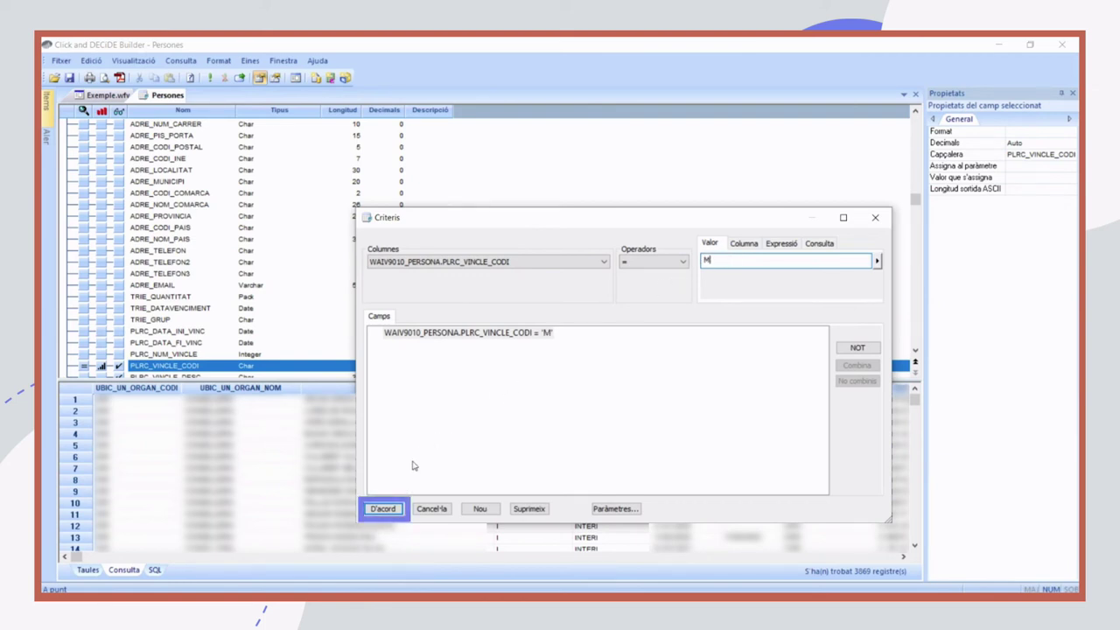
{"action": "left_click", "coordinate": [385, 511]}
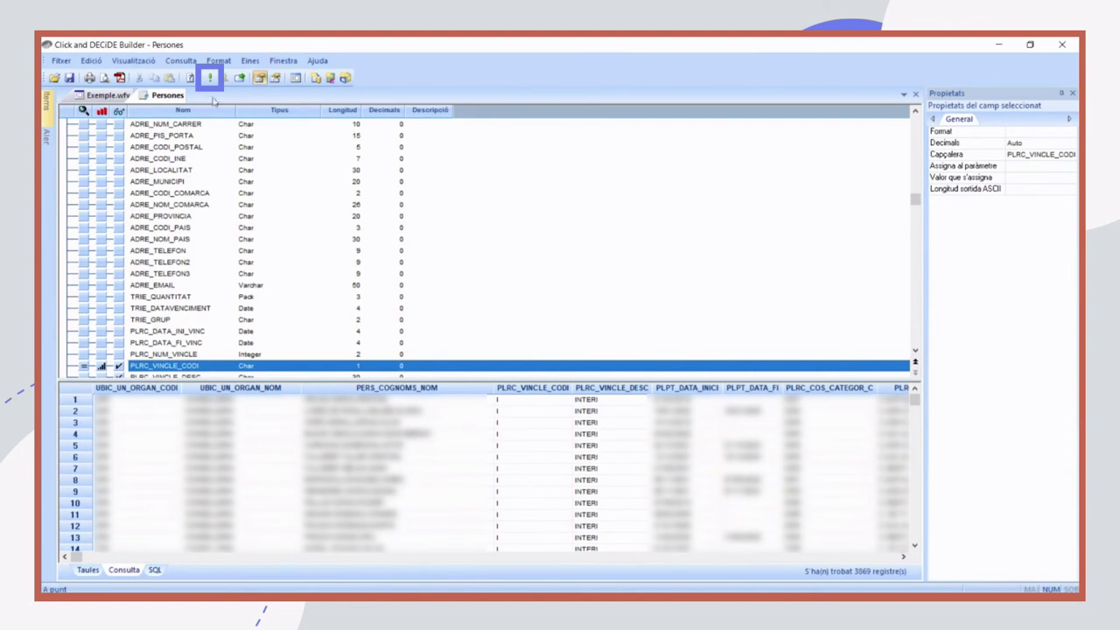
{"action": "left_click", "coordinate": [210, 78]}
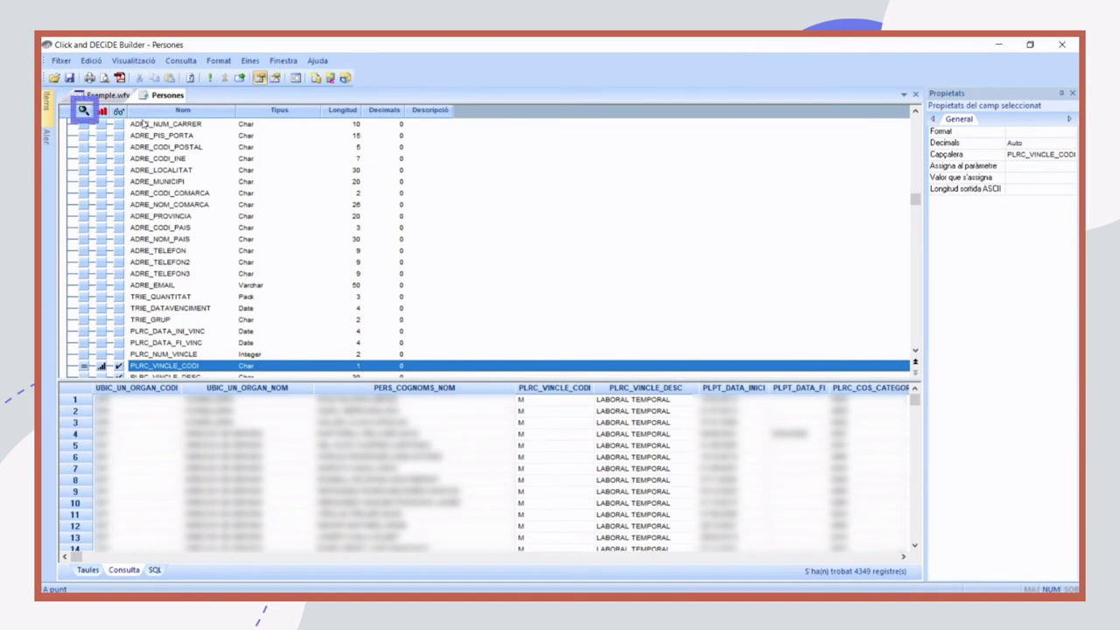
Change the PLRC_VINCLE_CODI criterion to the Llista operator, add I to the listed value M, and rerun the query
{"action": "left_click", "coordinate": [84, 110]}
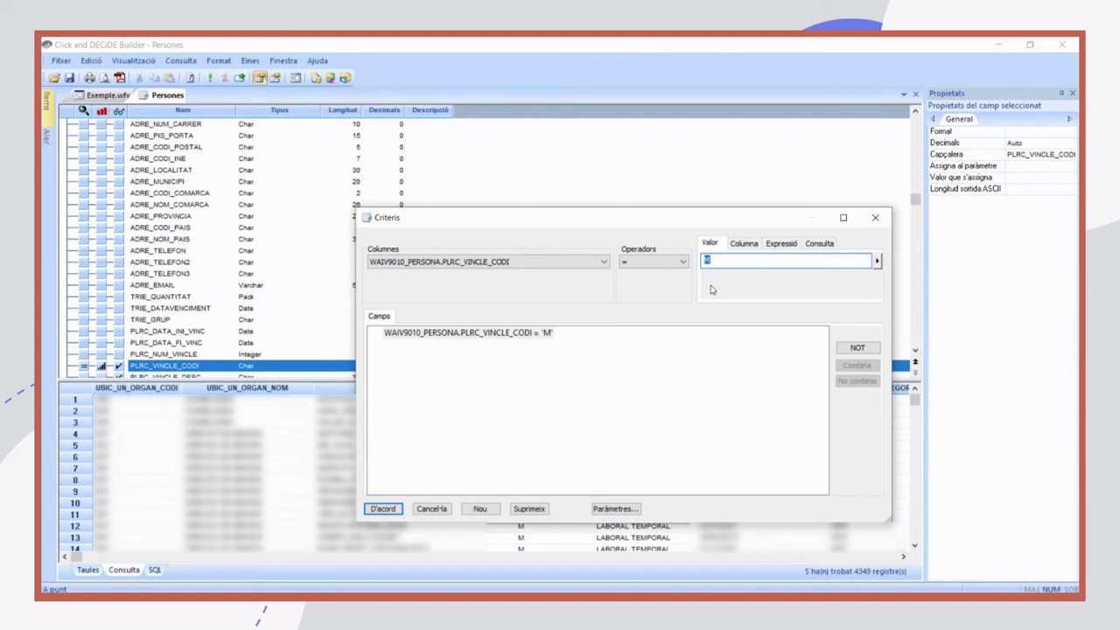
{"action": "left_click", "coordinate": [652, 265]}
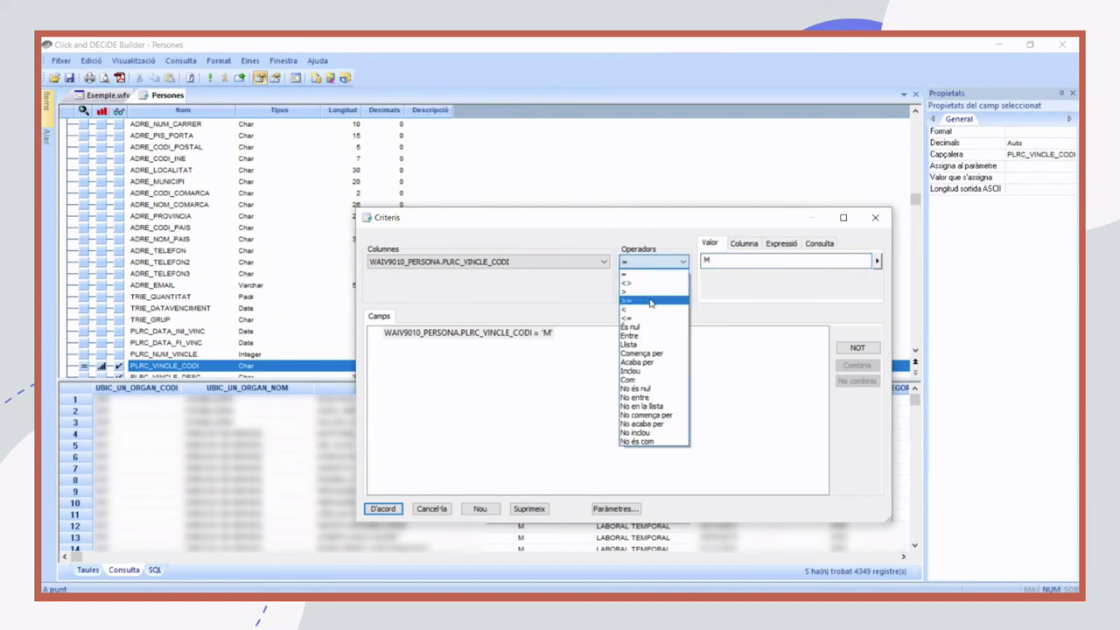
{"action": "left_click", "coordinate": [648, 346]}
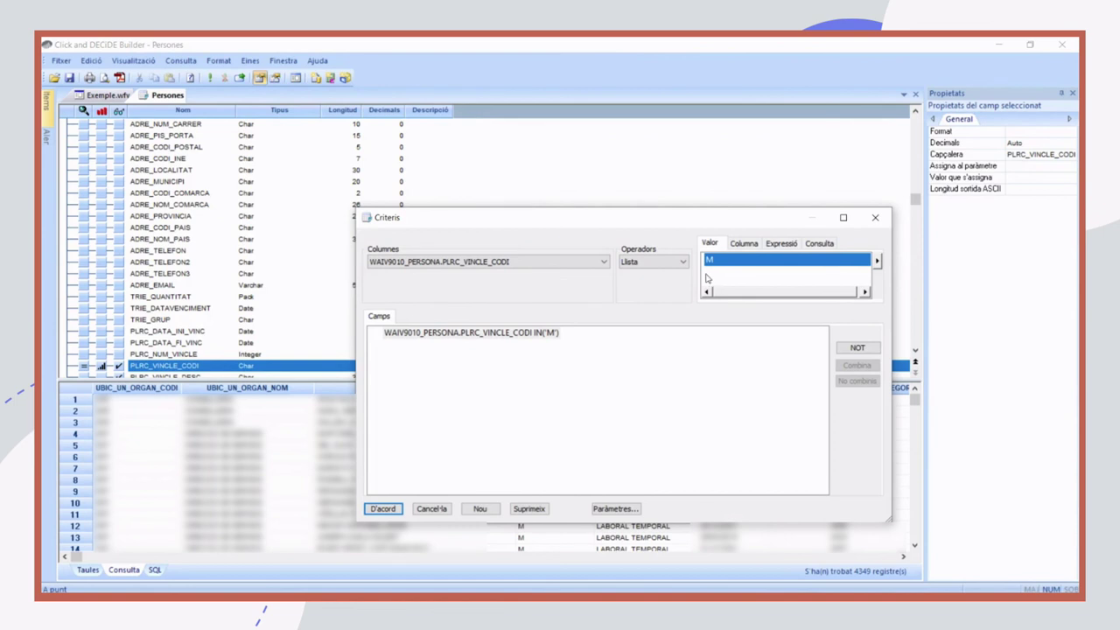
{"action": "left_click", "coordinate": [711, 273]}
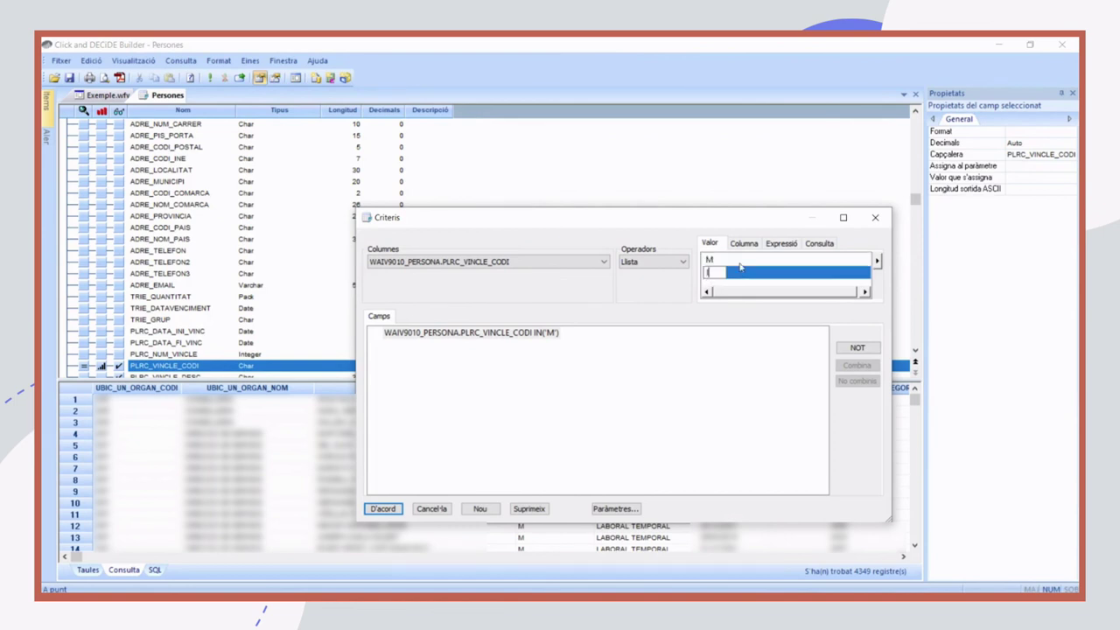
{"action": "type", "text": "I"}
{"action": "key", "text": "Return"}
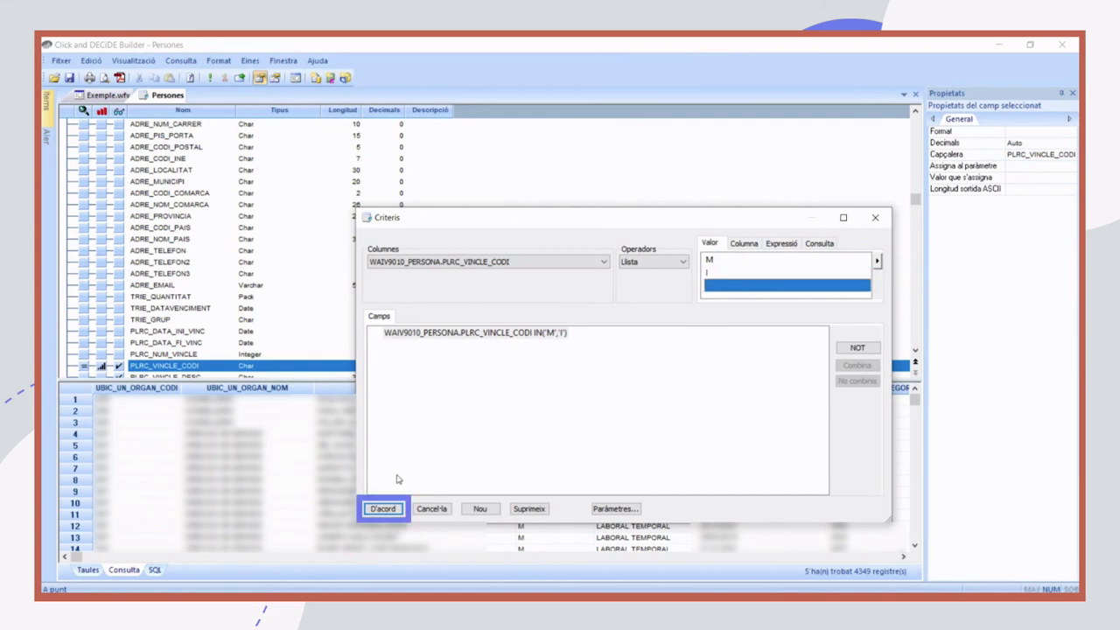
{"action": "left_click", "coordinate": [385, 511]}
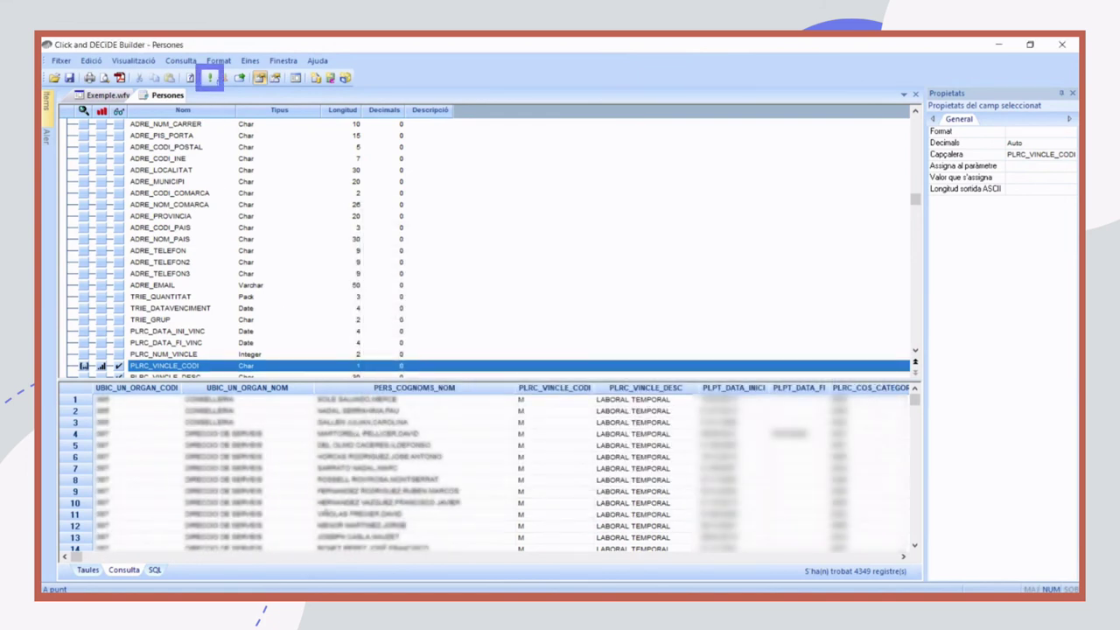
{"action": "left_click", "coordinate": [210, 78]}
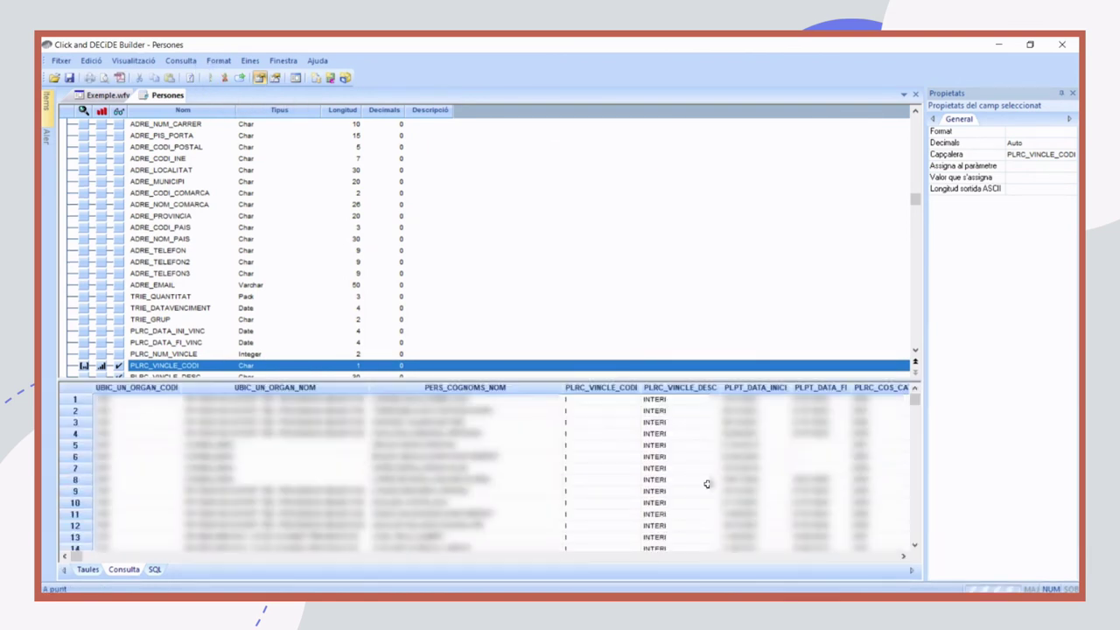
Look through the PLRC_VINCLE_CODI values of the filtered records and reopen the query's criteria
{"action": "scroll", "coordinate": [615, 478], "scroll_direction": "down", "scroll_amount": 5}
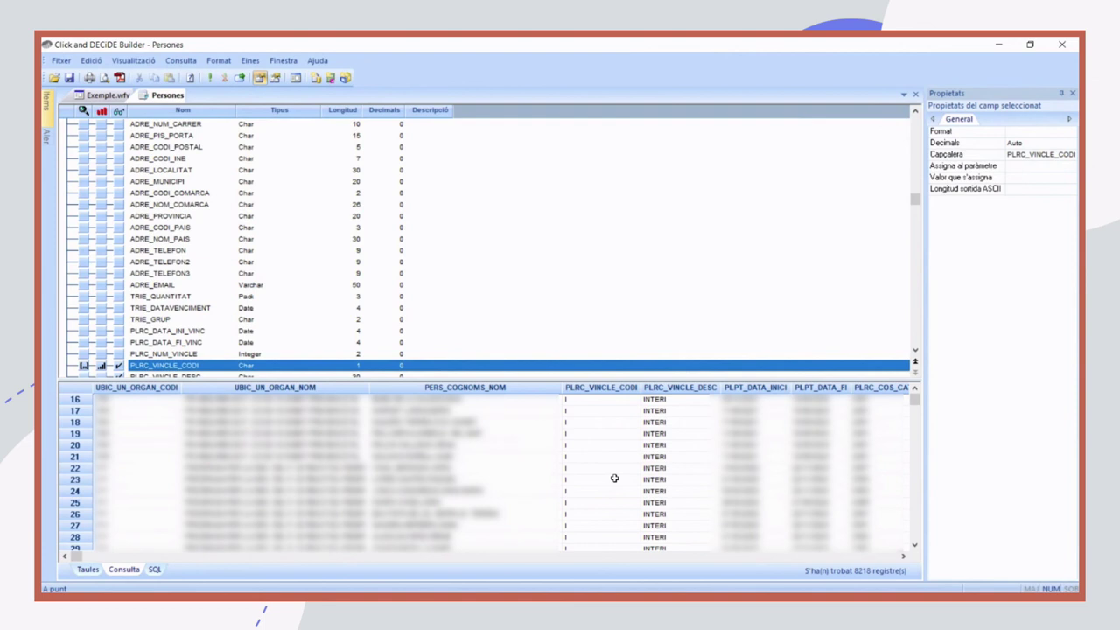
{"action": "left_click", "coordinate": [615, 479]}
{"action": "scroll", "coordinate": [616, 479], "scroll_direction": "down", "scroll_amount": 20}
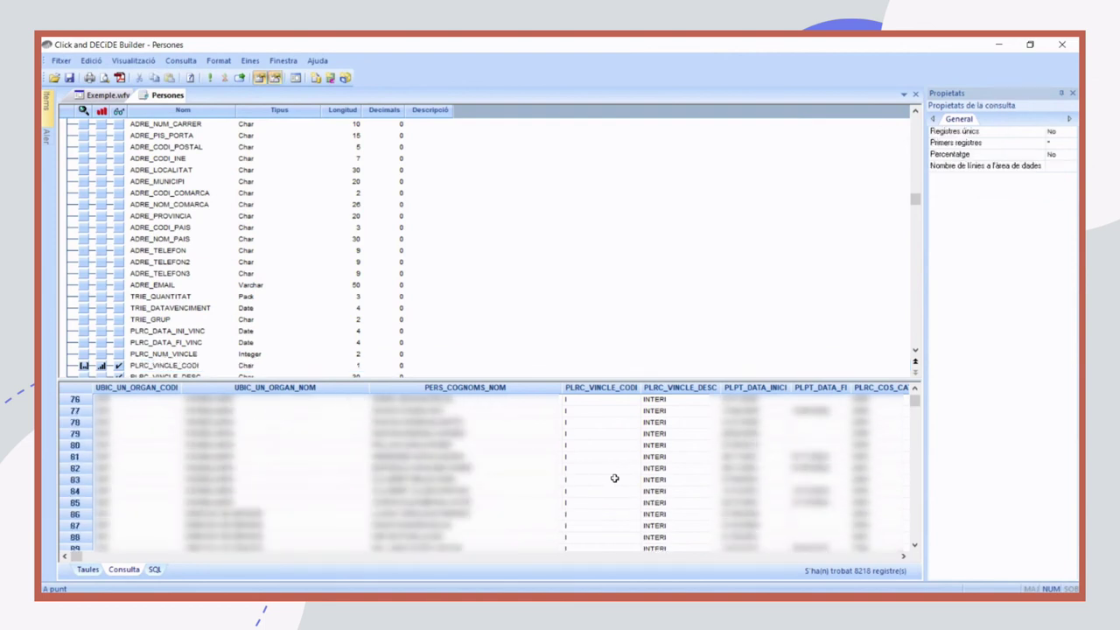
{"action": "scroll", "coordinate": [614, 477], "scroll_direction": "down", "scroll_amount": 16}
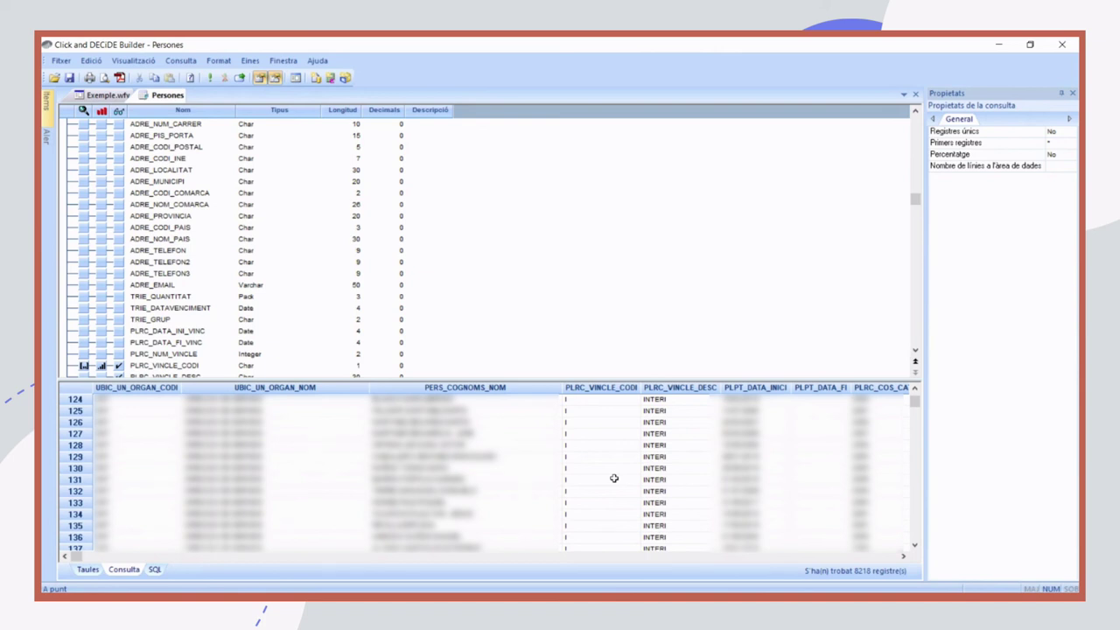
{"action": "left_click", "coordinate": [80, 113]}
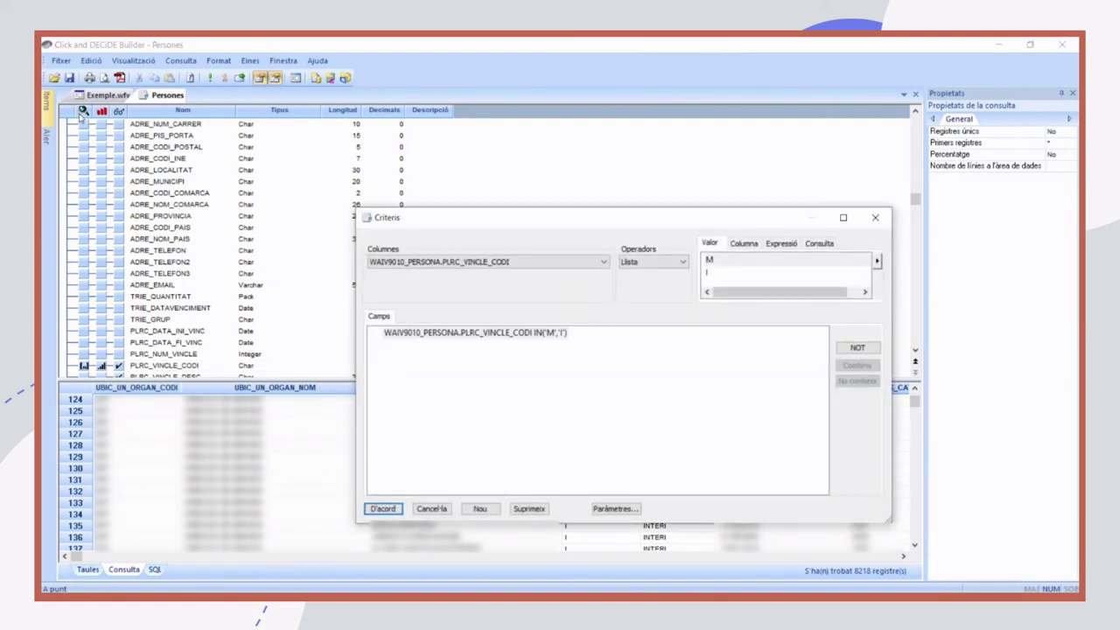